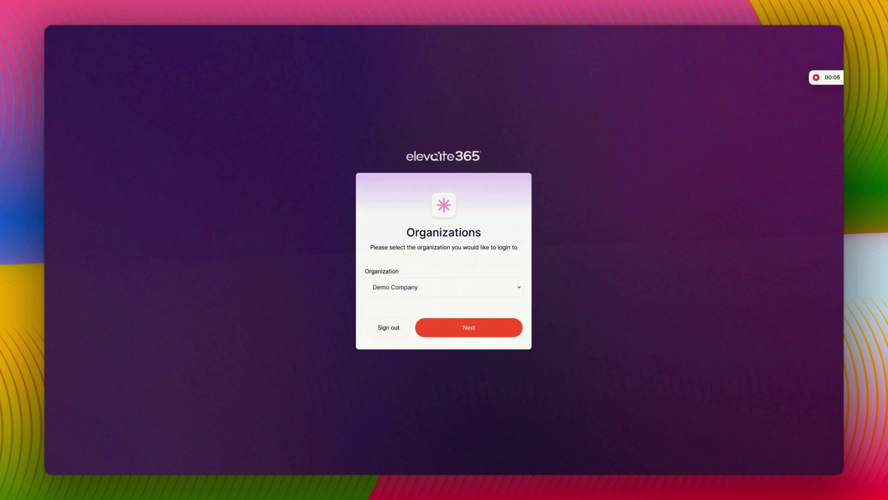
# Sign in to the Demo Company organization to reach the test library.
pyautogui.click(805, 78)
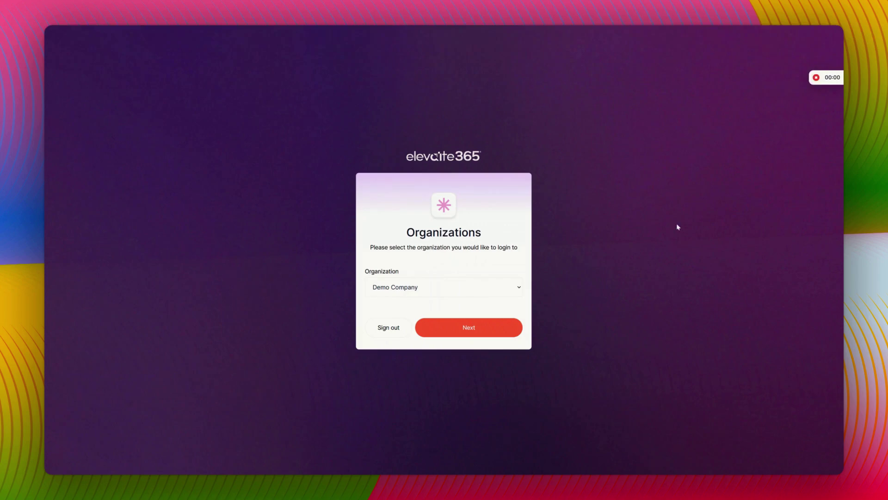
pyautogui.click(494, 328)
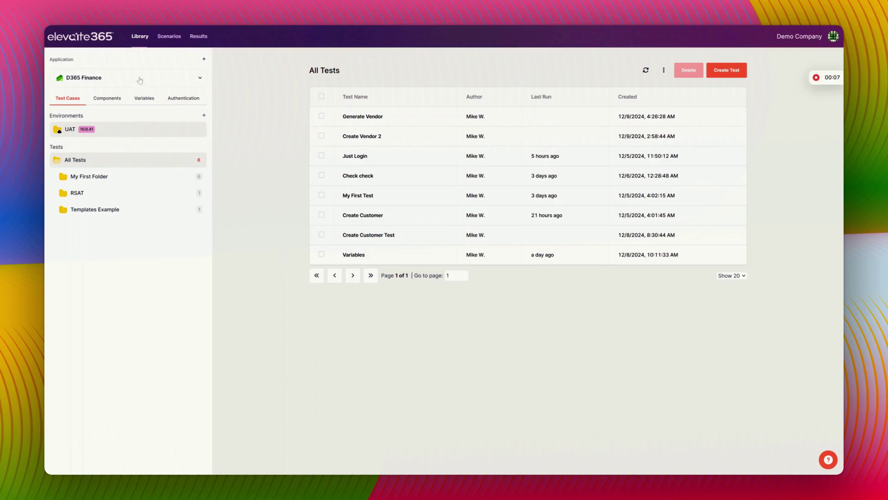
pyautogui.click(144, 77)
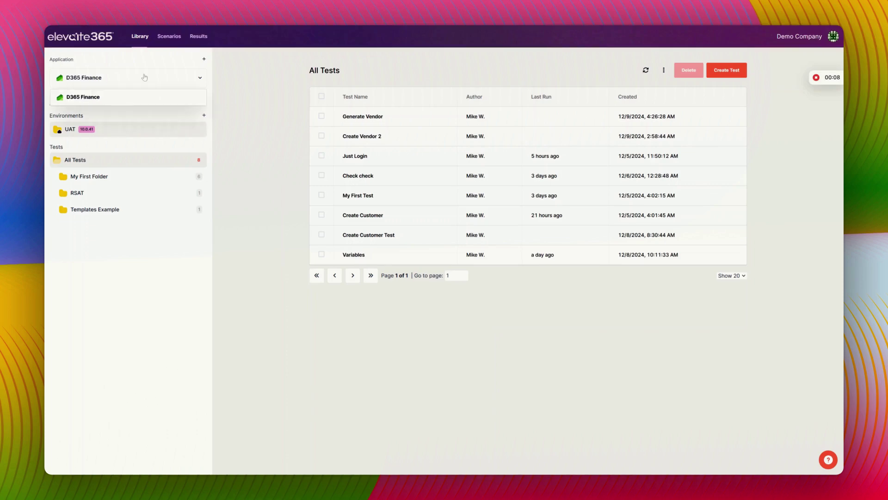
pyautogui.click(203, 60)
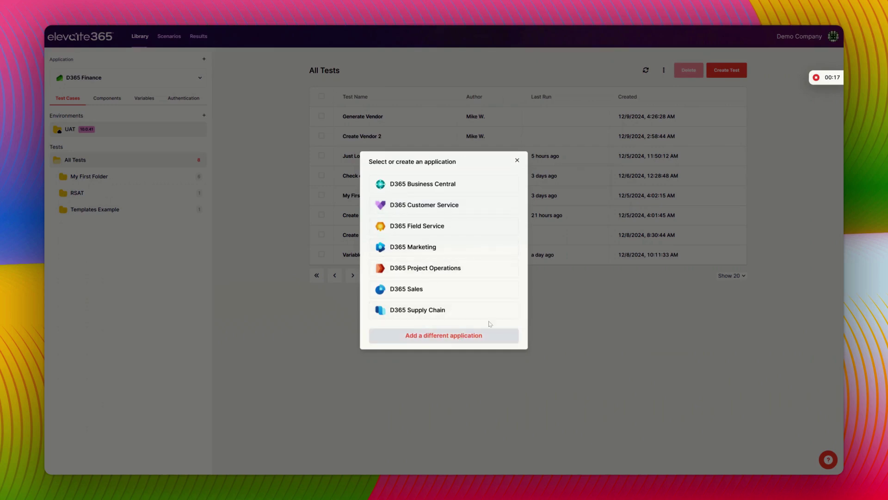
pyautogui.click(517, 160)
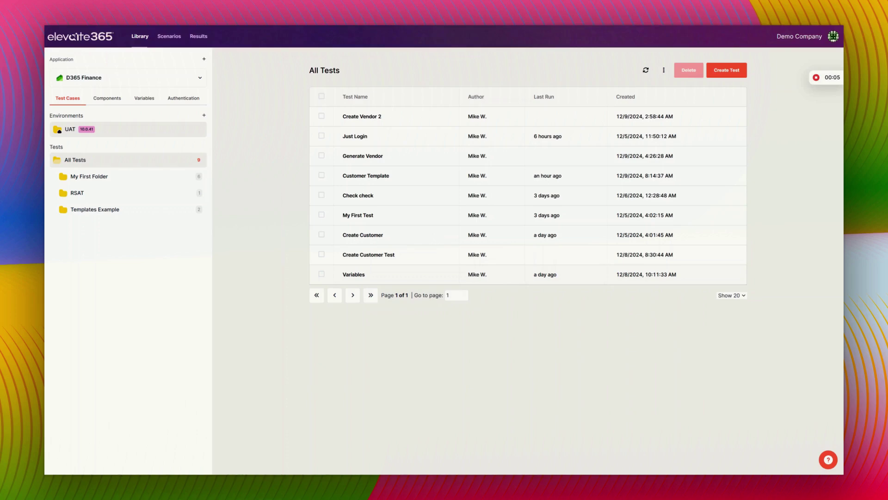
# Review the Authentication, Variables and Components tabs, then return to Test Cases.
pyautogui.click(198, 102)
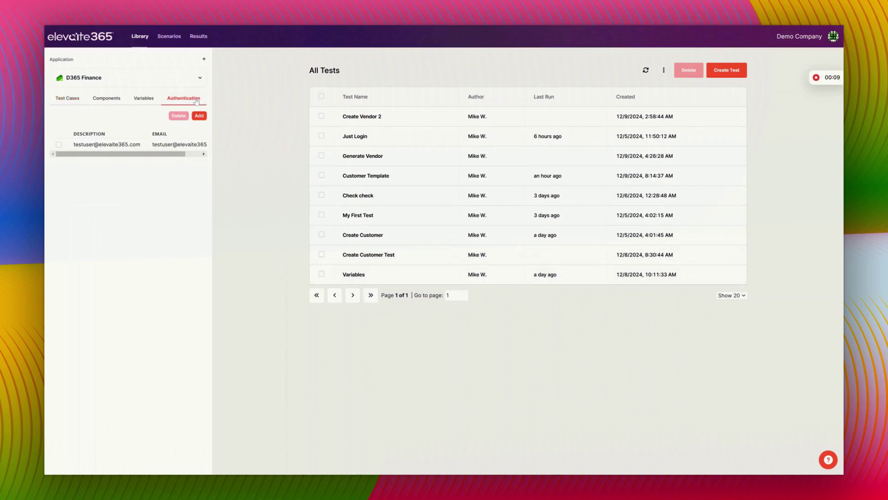
pyautogui.click(144, 99)
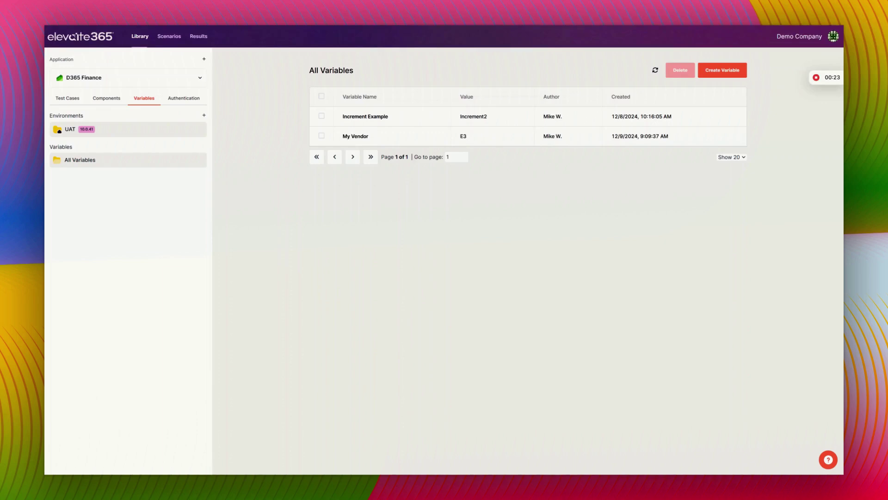
pyautogui.click(110, 100)
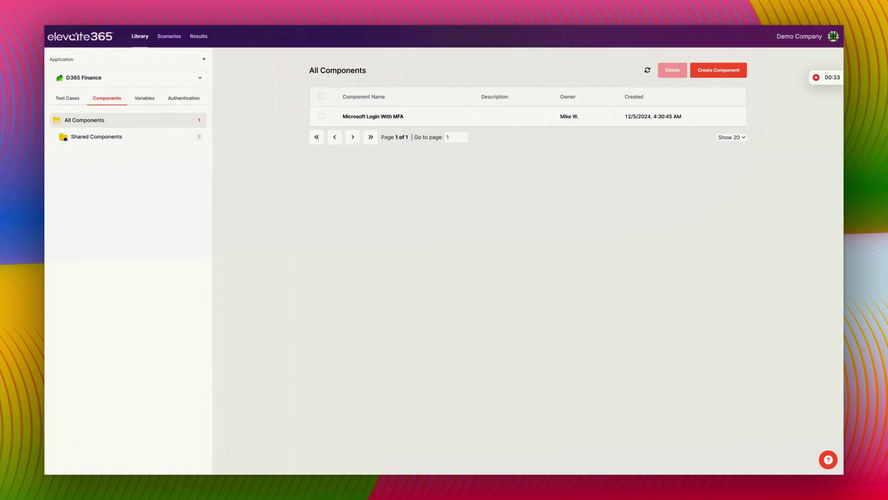
pyautogui.click(68, 101)
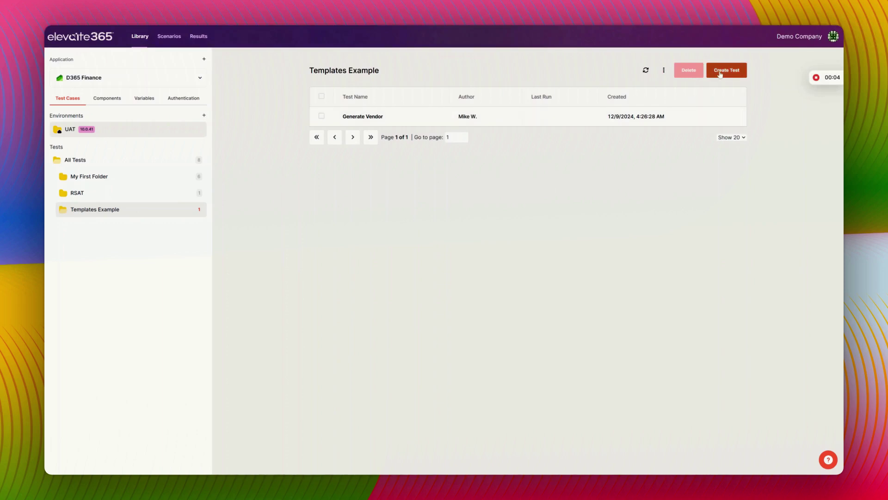
# Check the test list's extra options, then start creating a new test.
pyautogui.click(664, 74)
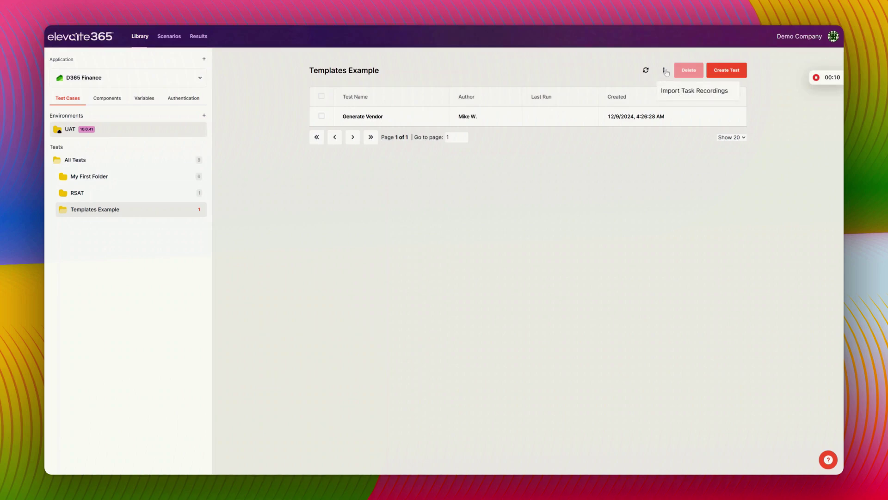
pyautogui.click(701, 91)
pyautogui.click(726, 70)
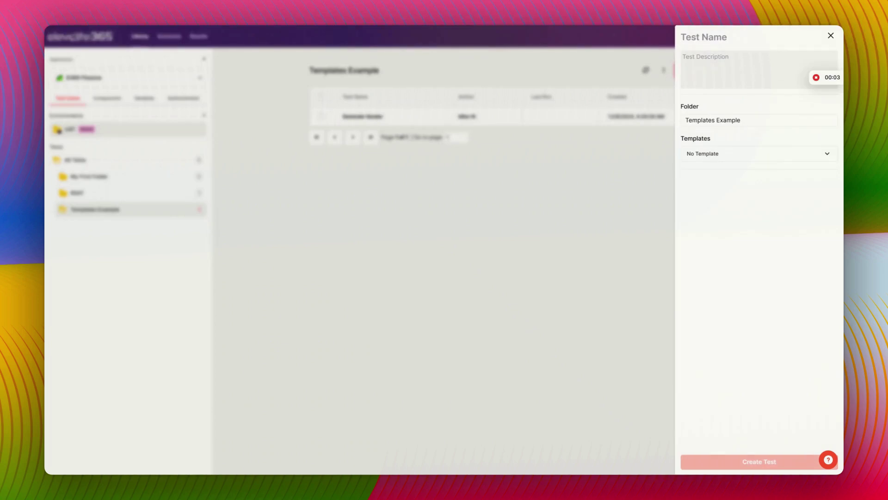
# Base the new test on the Create Customer template and create it as Customer Template.
pyautogui.click(716, 154)
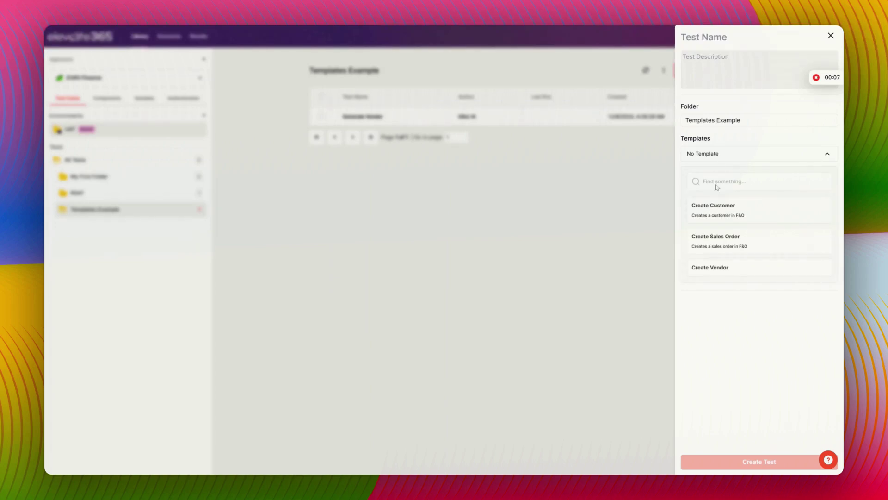
pyautogui.click(722, 211)
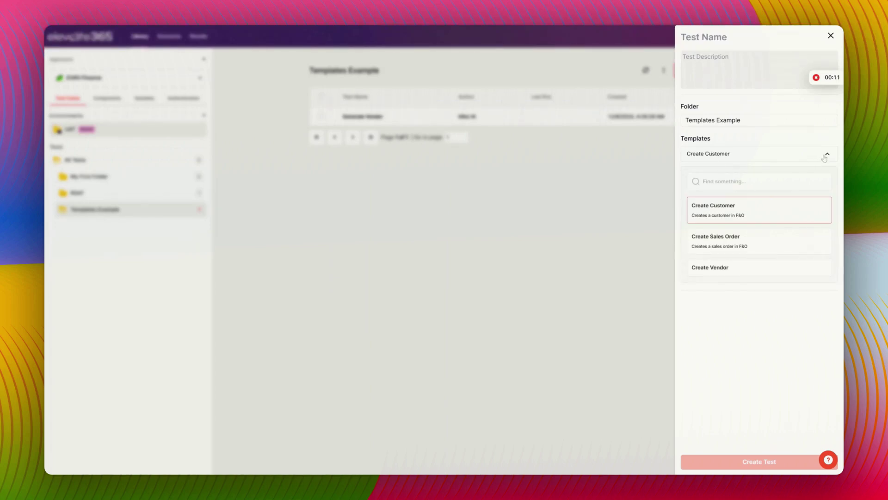
pyautogui.click(826, 156)
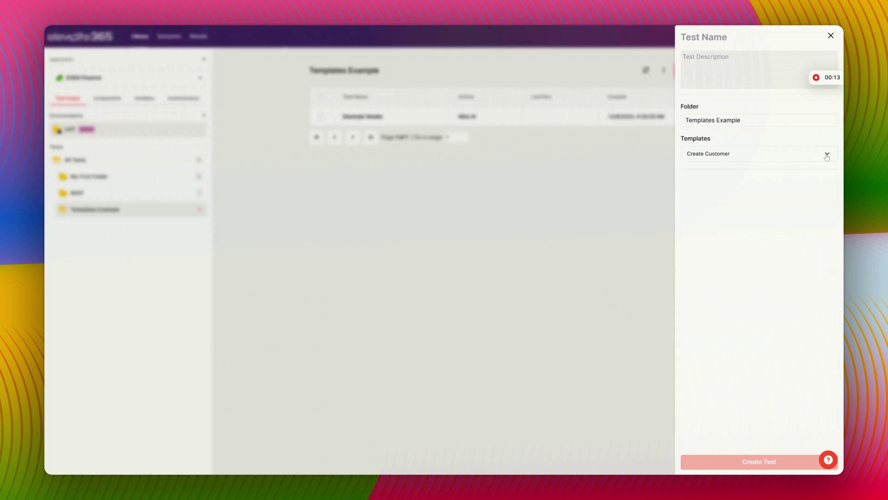
pyautogui.write('Customer Template')
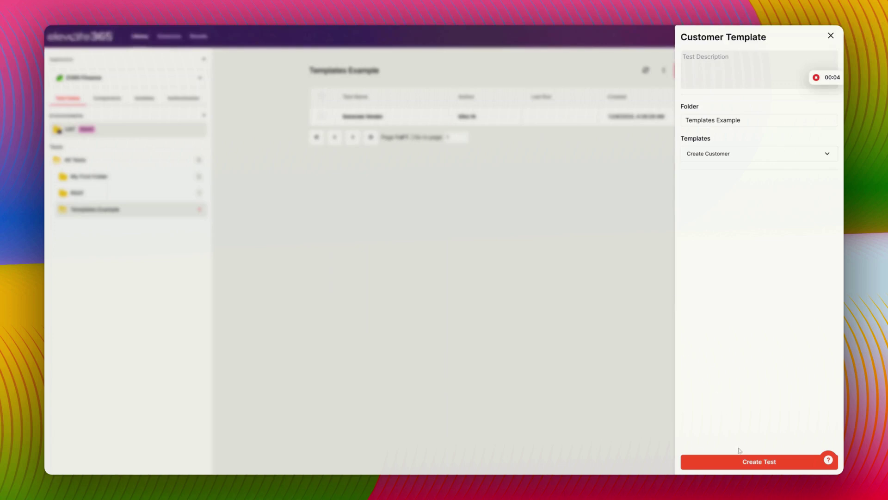
pyautogui.click(741, 461)
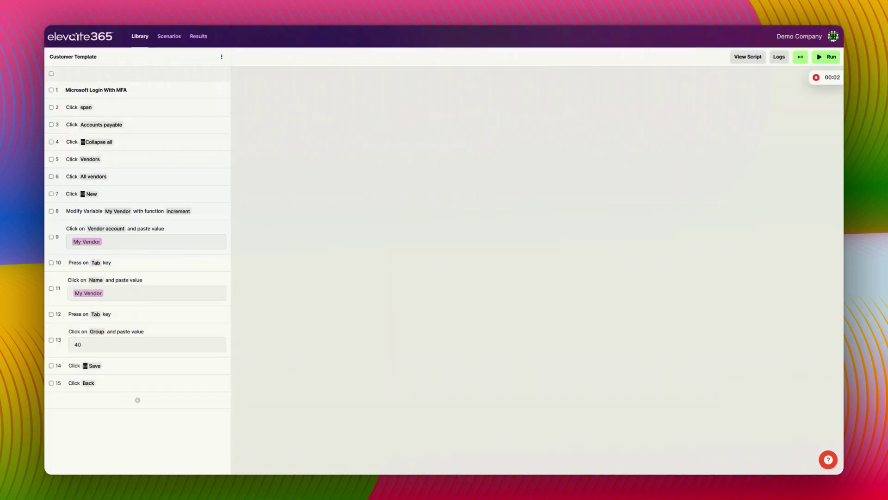
# Run the Customer Template test so all fifteen steps complete with green checks.
pyautogui.click(826, 58)
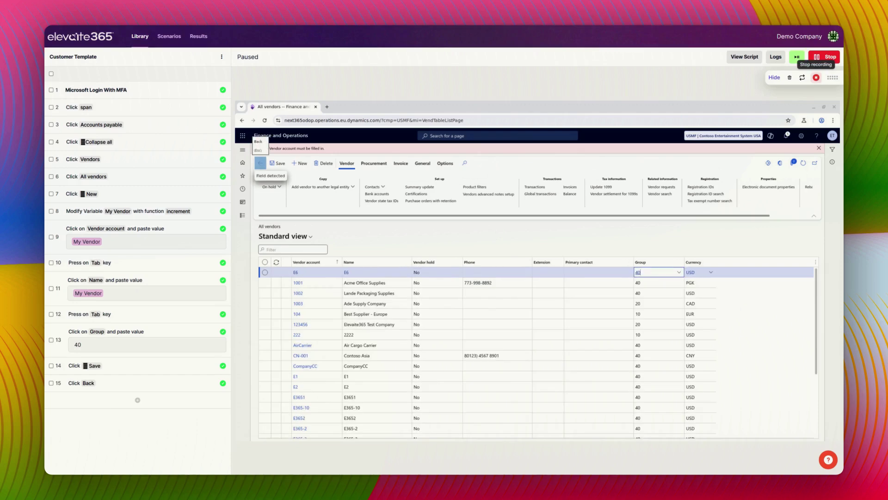
# Resume recording after step 15 and record a Click Procurement step.
pyautogui.click(816, 77)
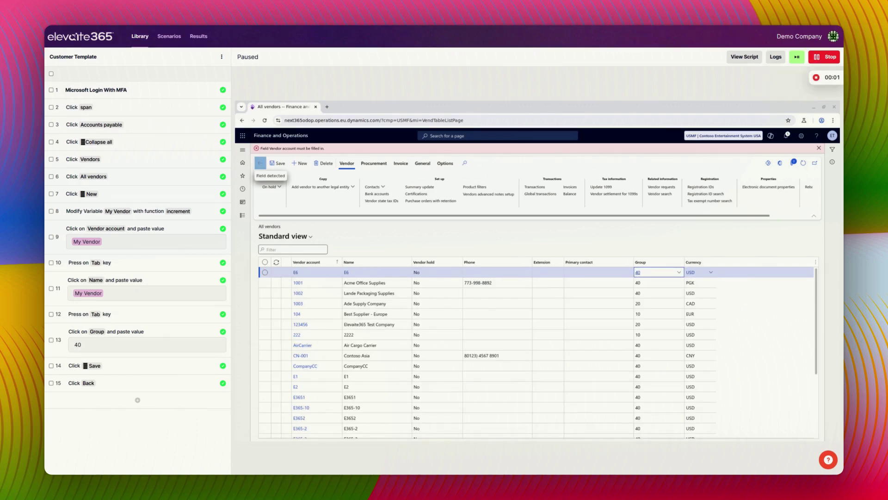
pyautogui.doubleClick(248, 57)
pyautogui.click(285, 62)
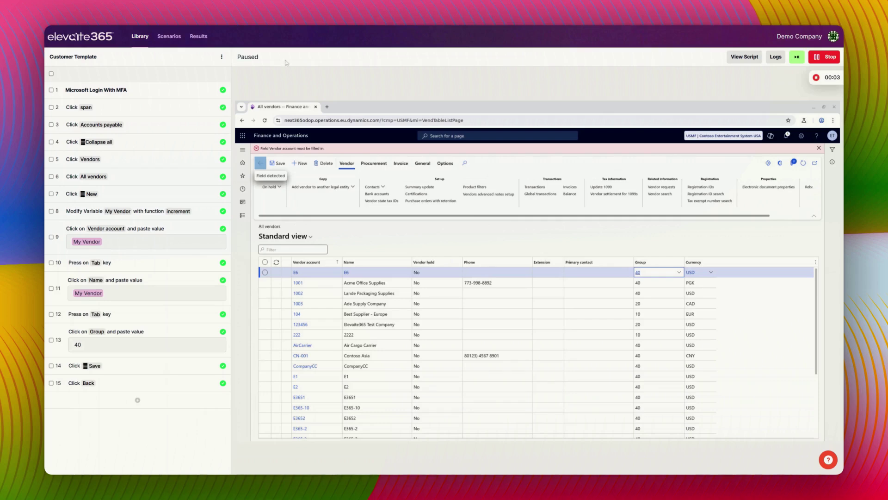
pyautogui.rightClick(159, 387)
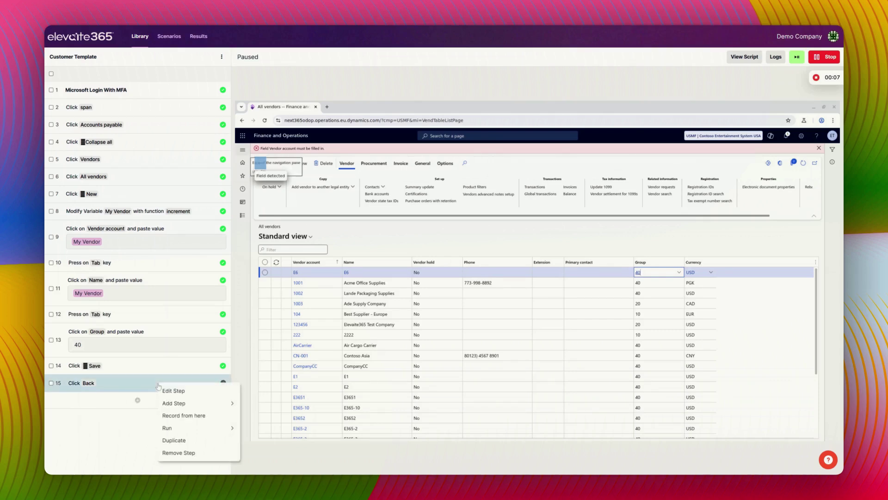
pyautogui.click(180, 419)
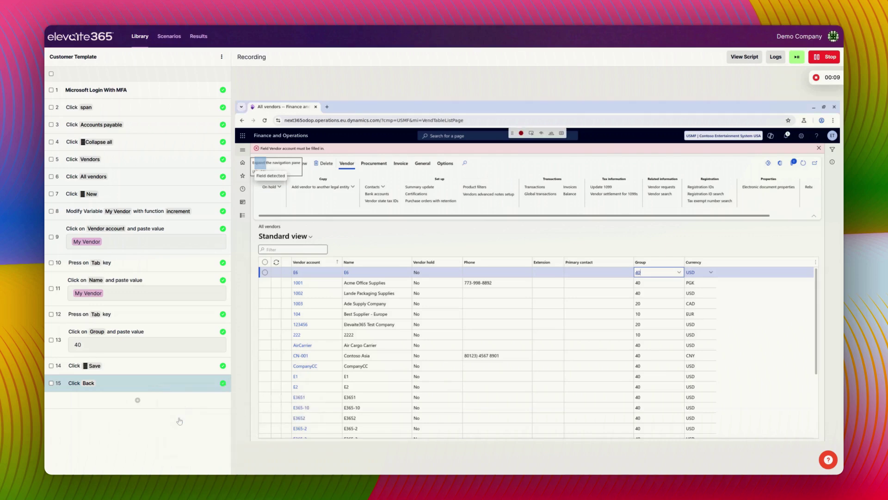
pyautogui.click(384, 167)
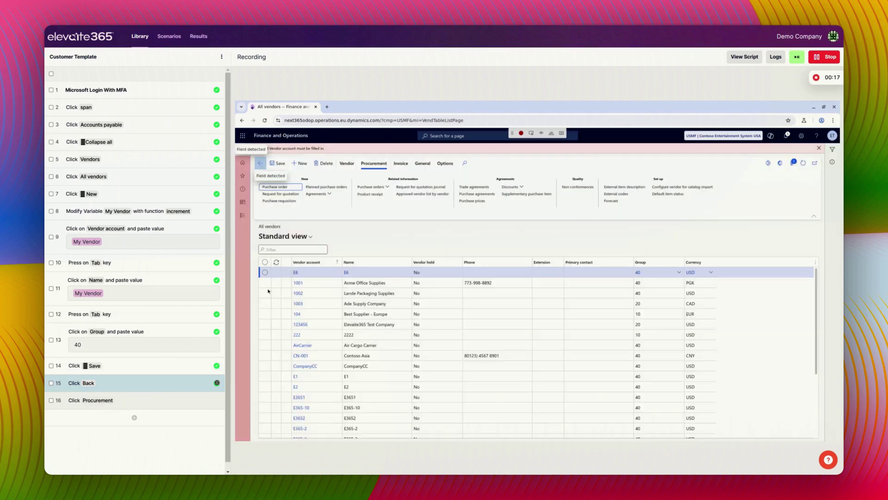
# Pause the recording and remove step 16, Click Procurement, from the test.
pyautogui.click(522, 133)
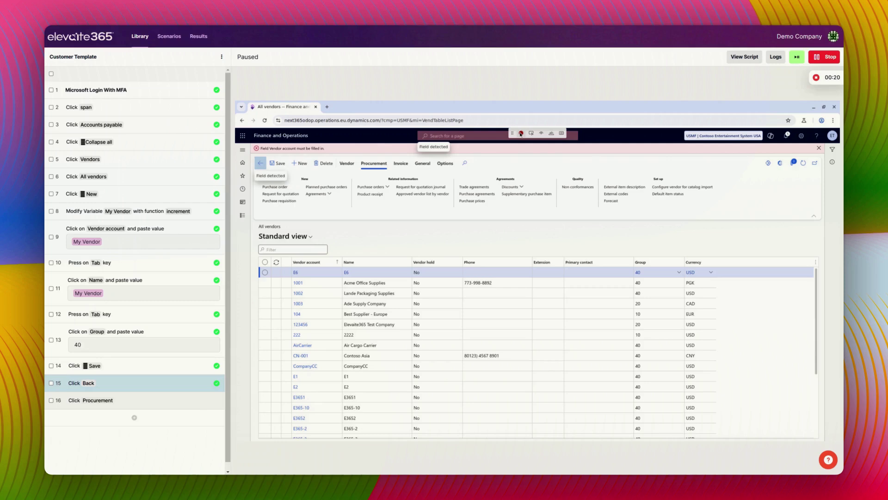
pyautogui.click(816, 77)
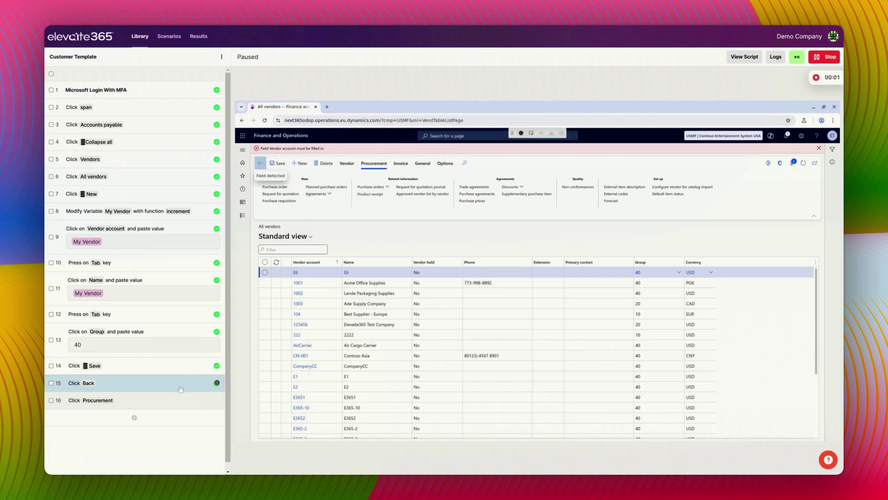
pyautogui.rightClick(175, 407)
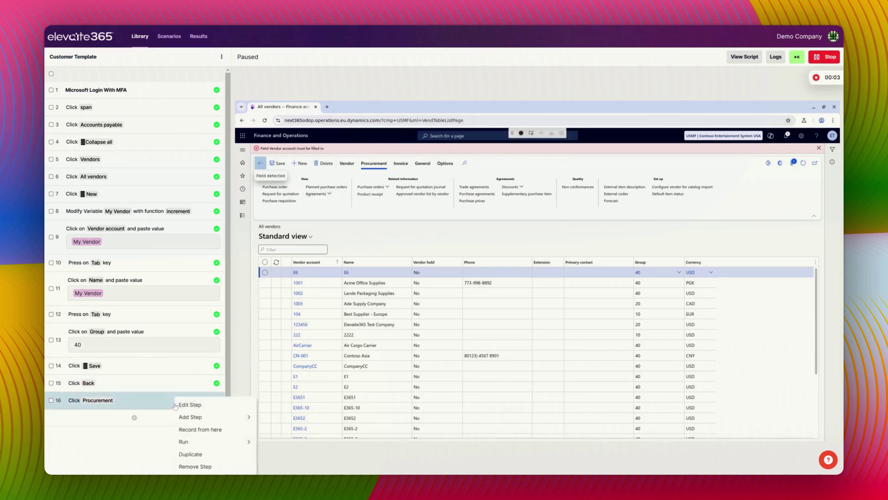
pyautogui.click(206, 466)
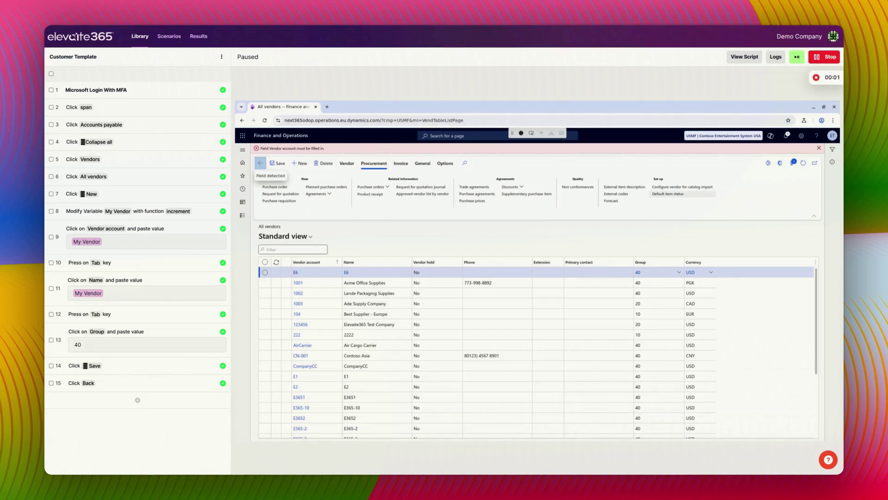
# Browse the Add Step commands and components without adding one, then go to Scenarios.
pyautogui.click(206, 405)
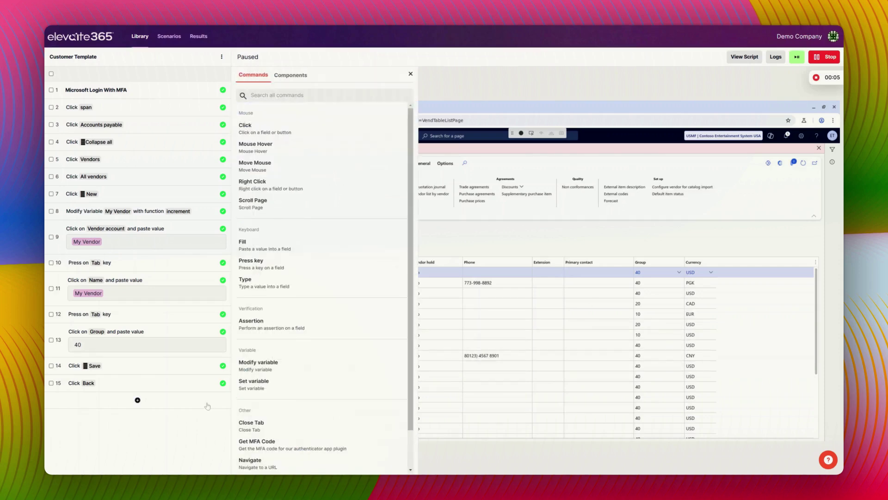
pyautogui.scroll(-1, 318, 247)
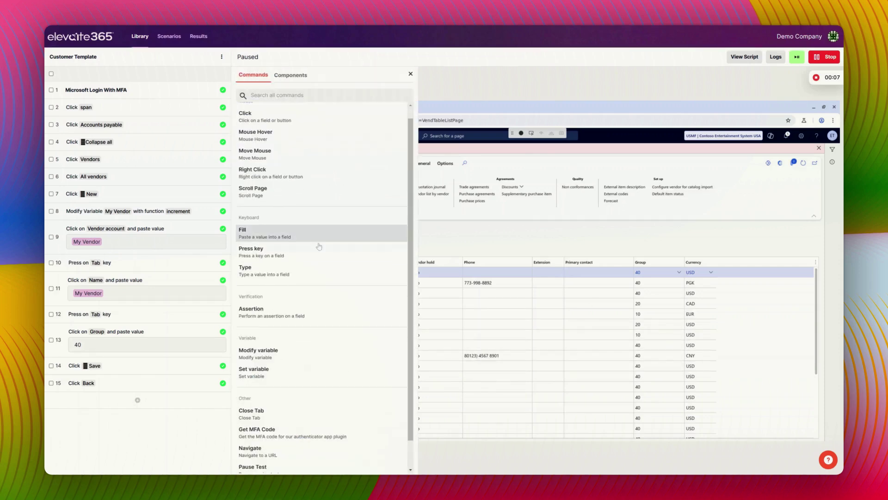
pyautogui.scroll(1, 318, 246)
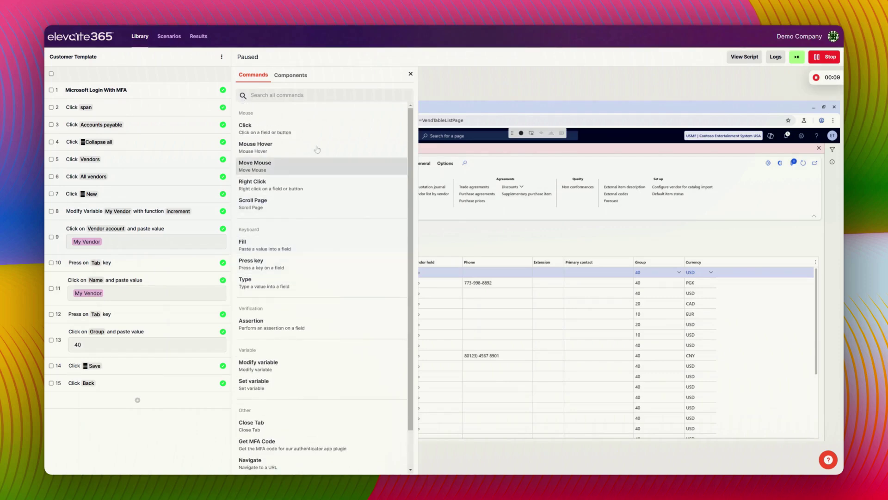
pyautogui.click(297, 76)
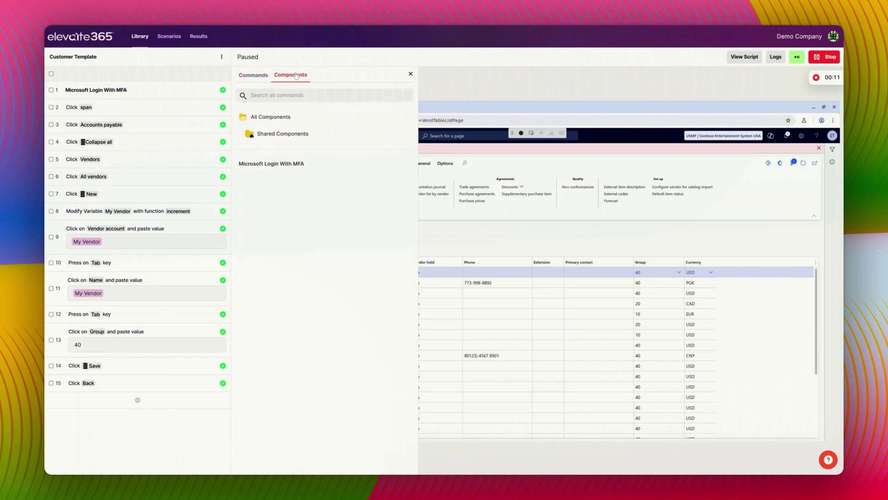
pyautogui.click(260, 78)
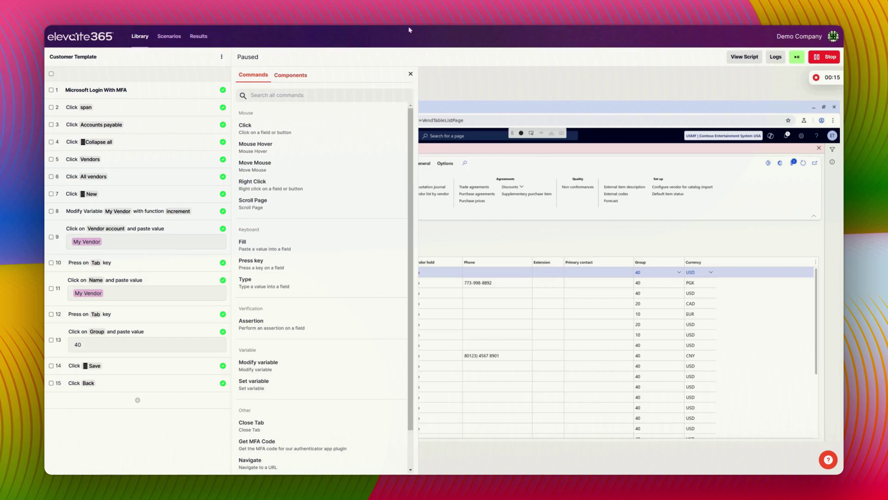
pyautogui.click(411, 73)
pyautogui.moveTo(825, 77)
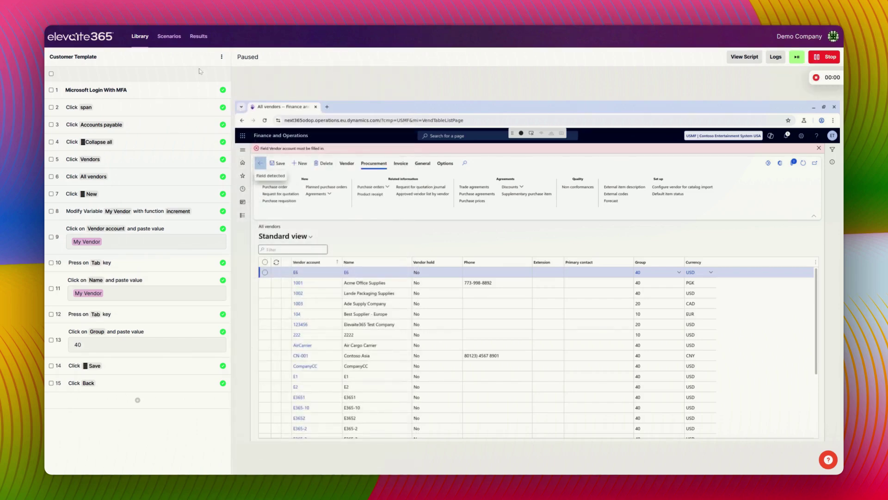
pyautogui.click(172, 42)
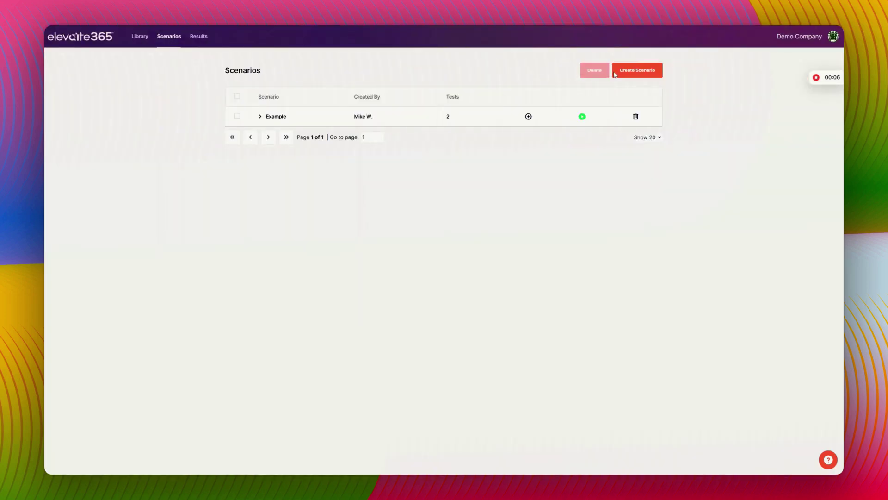
# Create a new scenario named My Scenario and start adding tests to it.
pyautogui.click(628, 73)
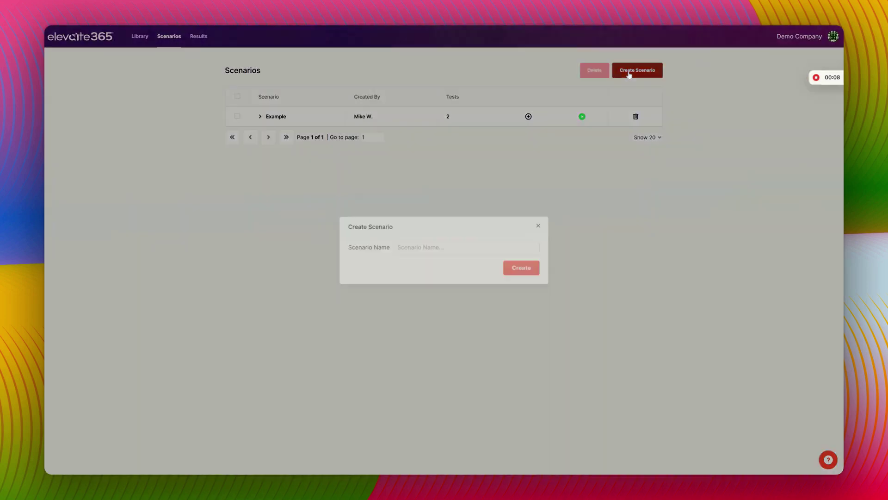
pyautogui.write('My Scenario')
pyautogui.click(521, 268)
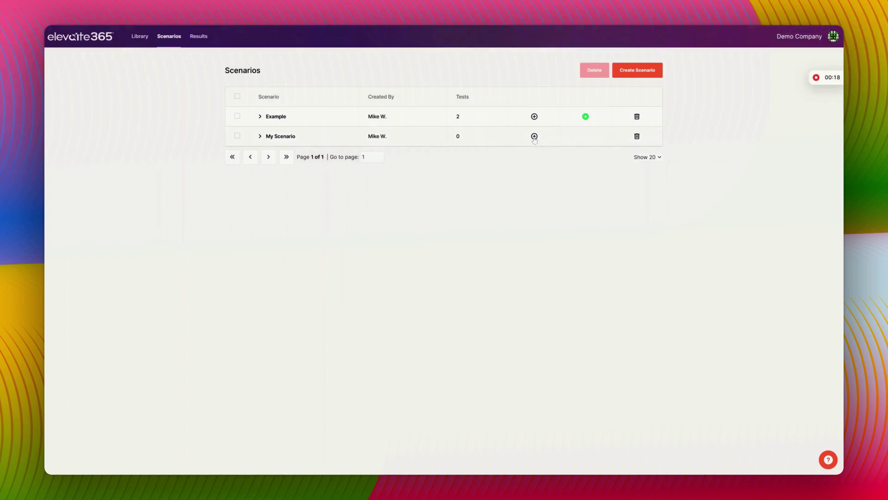
pyautogui.click(534, 137)
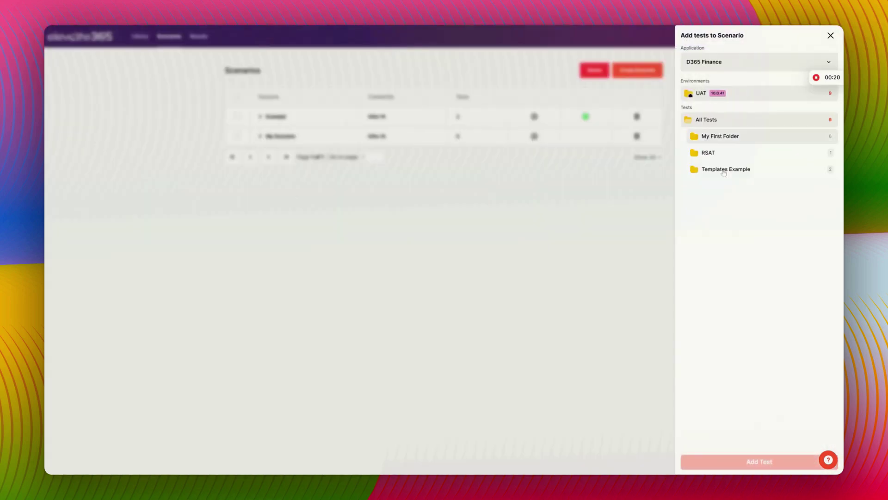
# Add Generate Vendor and Customer Template from Templates Example to My Scenario.
pyautogui.click(723, 171)
pyautogui.click(724, 184)
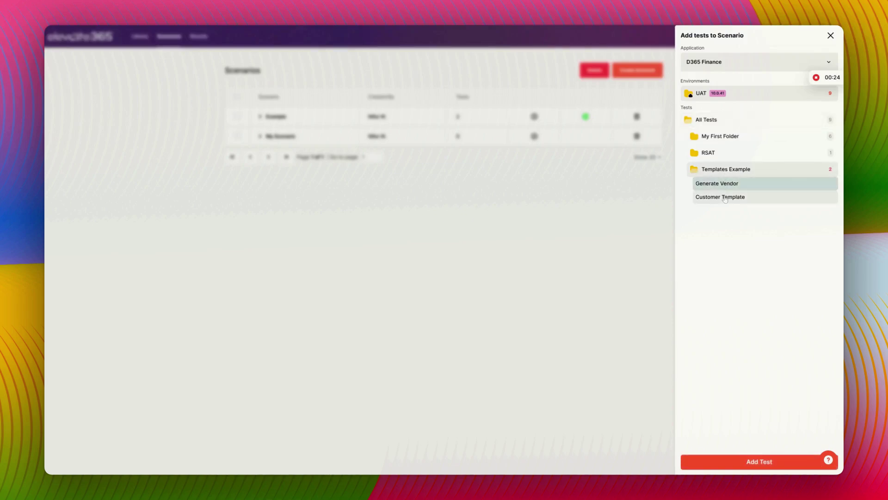
pyautogui.click(723, 201)
pyautogui.click(750, 461)
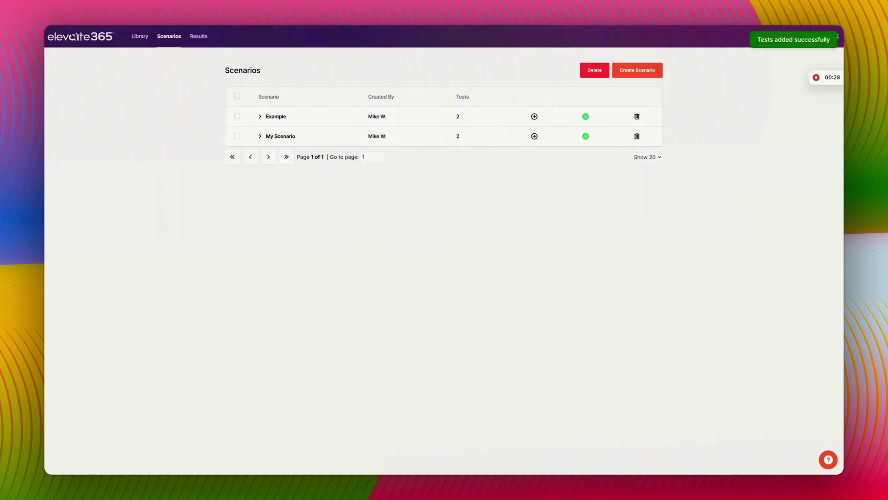
# Expand My Scenario's tests, run it, and go to Latest Results.
pyautogui.click(260, 137)
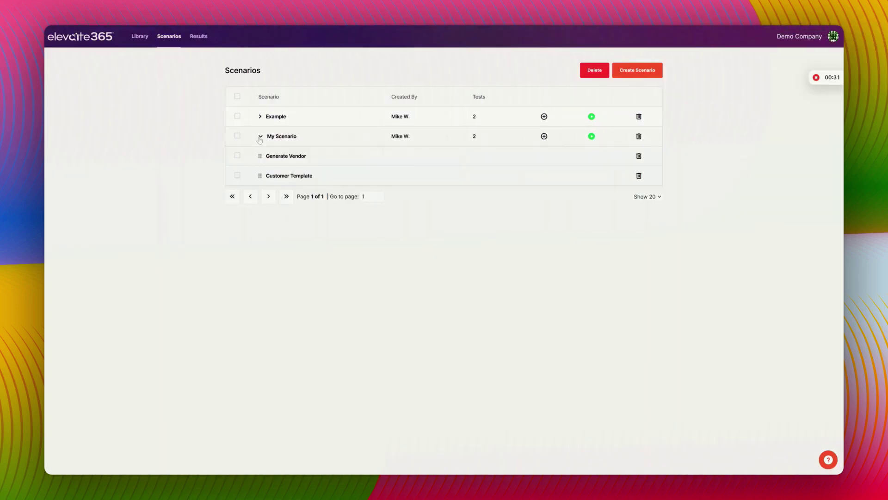
pyautogui.click(591, 136)
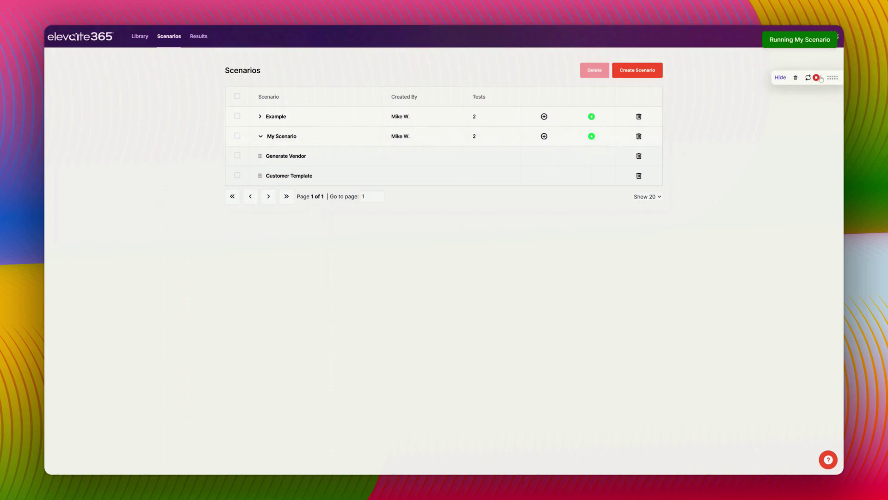
pyautogui.click(197, 36)
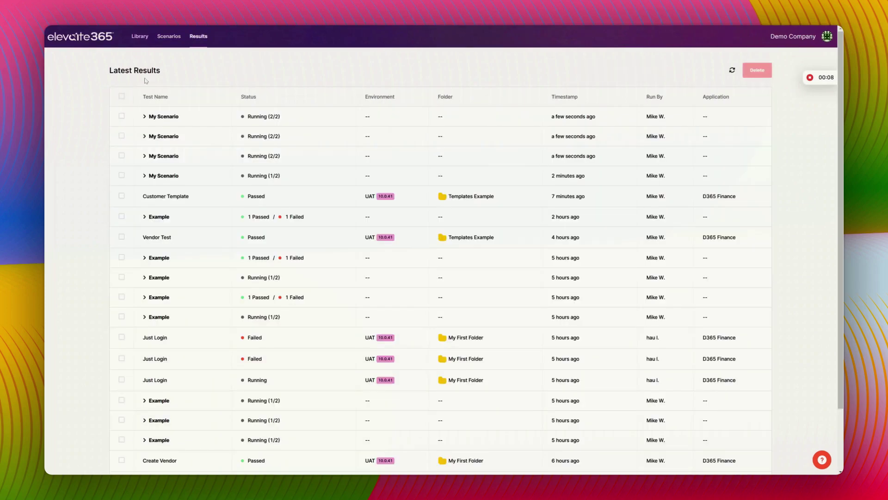
pyautogui.click(143, 118)
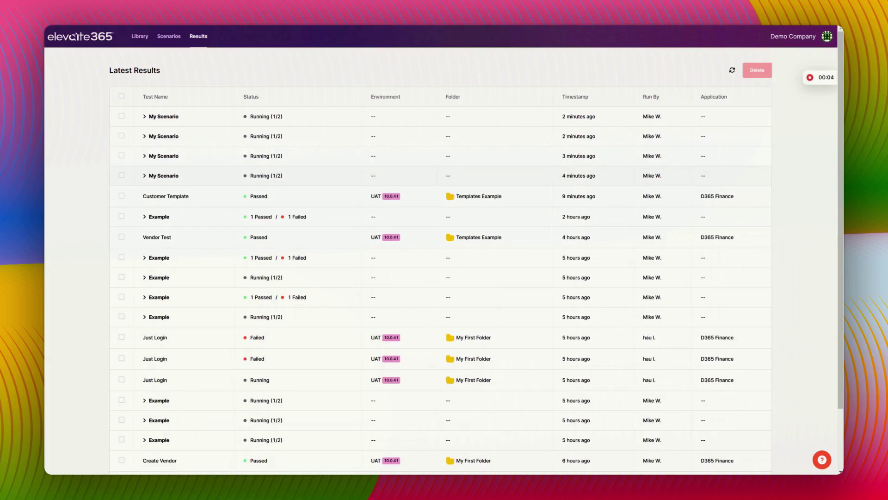
# Open the Vendor Test result to see its 16 passed steps and video replay.
pyautogui.click(221, 237)
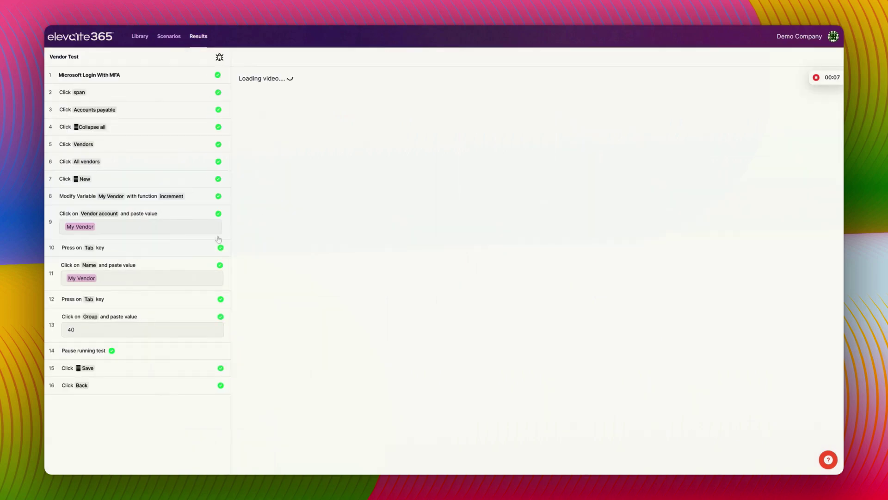